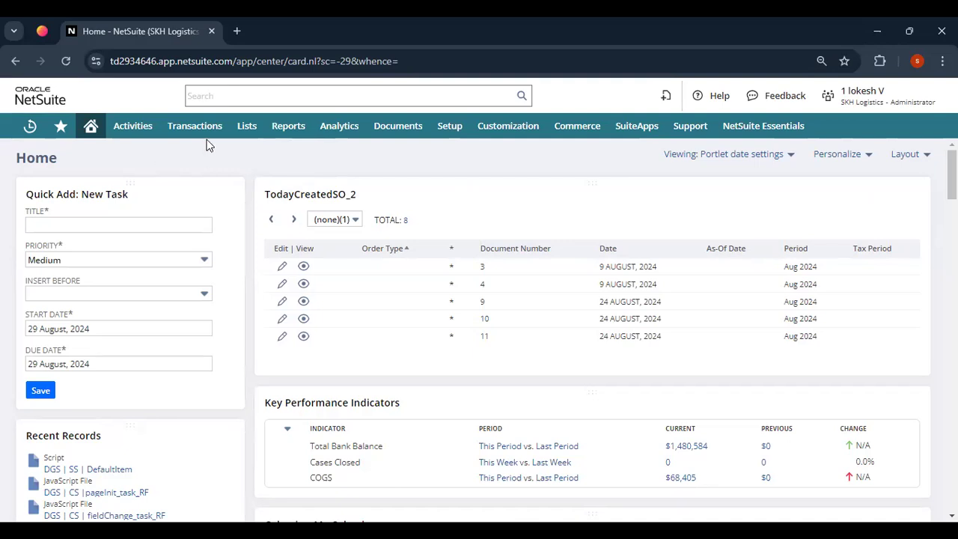
Open a new bank check transaction for writing a check
{"action": "mouse_move", "coordinate": [205, 133]}
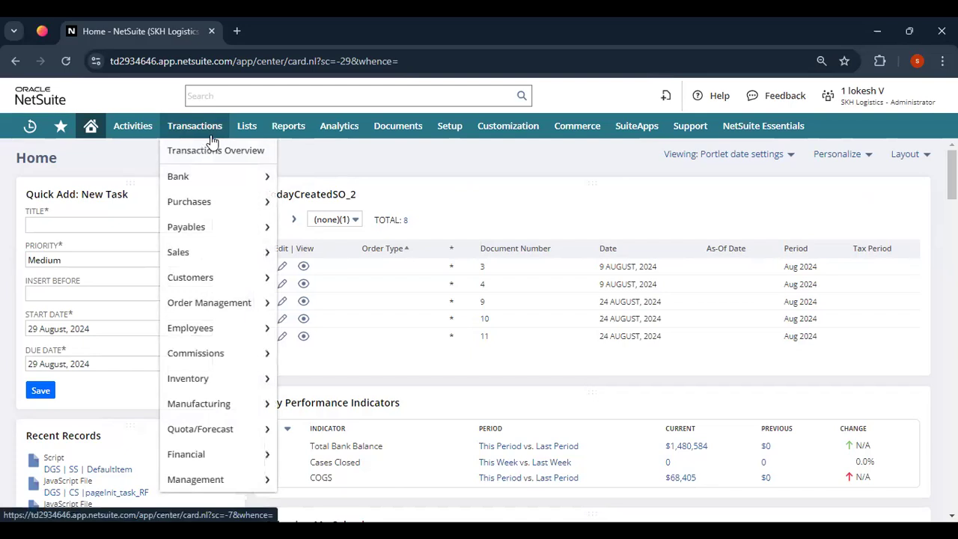
{"action": "mouse_move", "coordinate": [229, 177]}
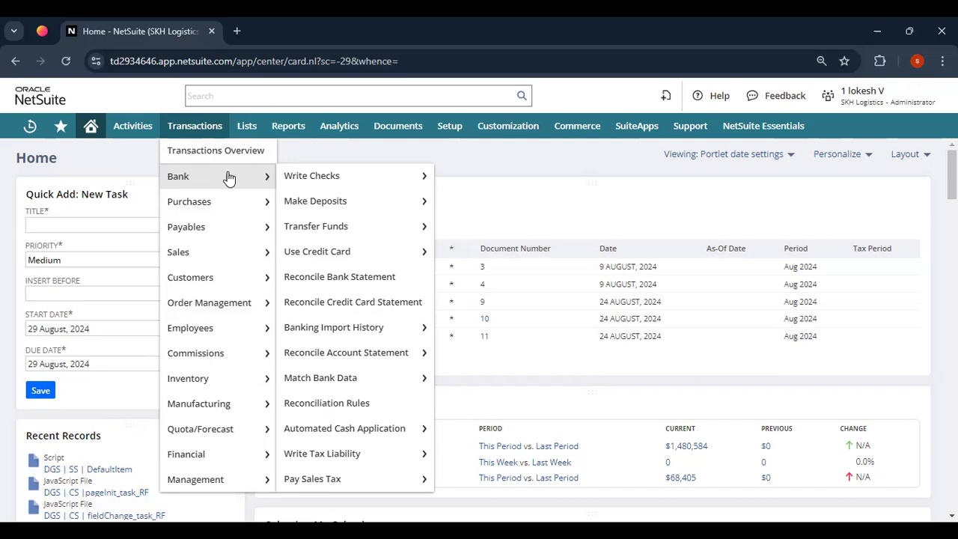
{"action": "mouse_move", "coordinate": [285, 182]}
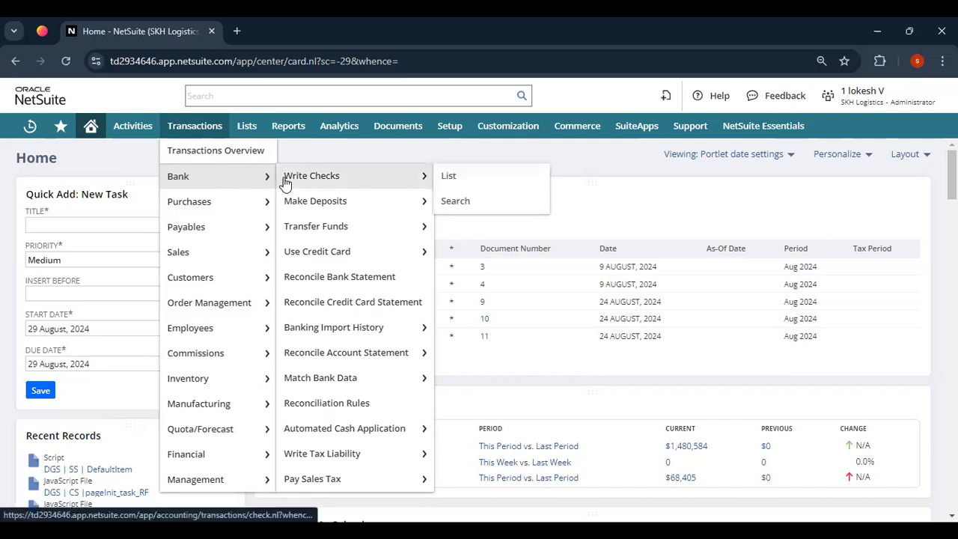
{"action": "left_click", "coordinate": [285, 181]}
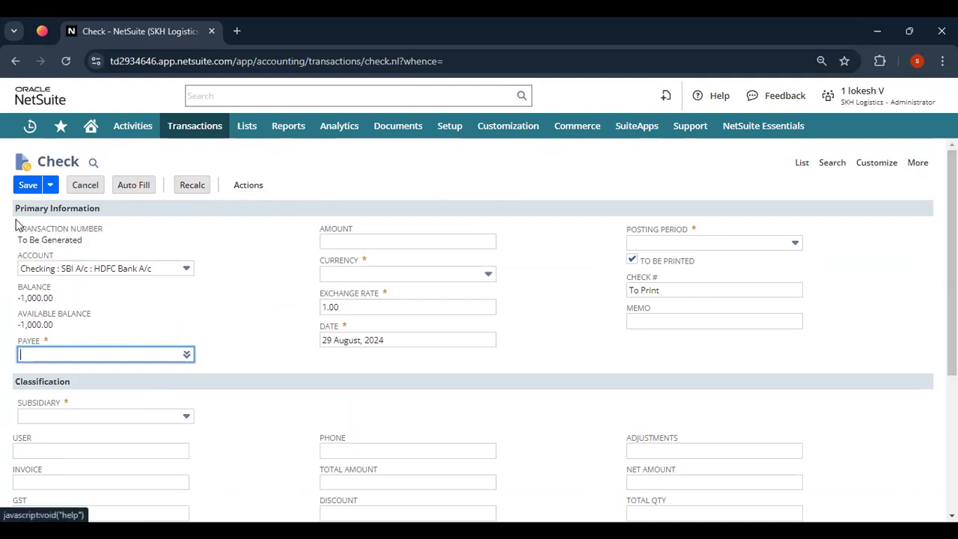
Set the check's bank account to Checking and look at its balance
{"action": "left_click", "coordinate": [107, 271]}
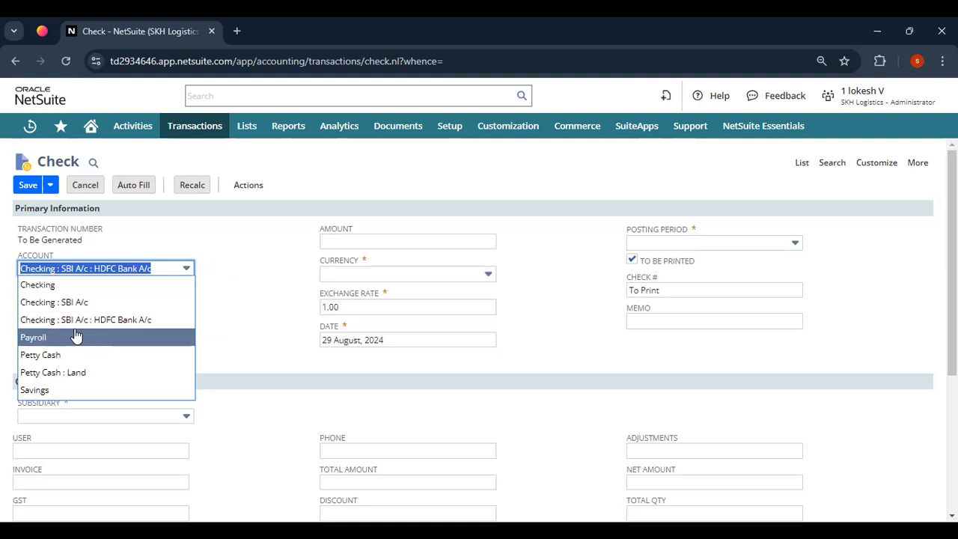
{"action": "left_click", "coordinate": [71, 288]}
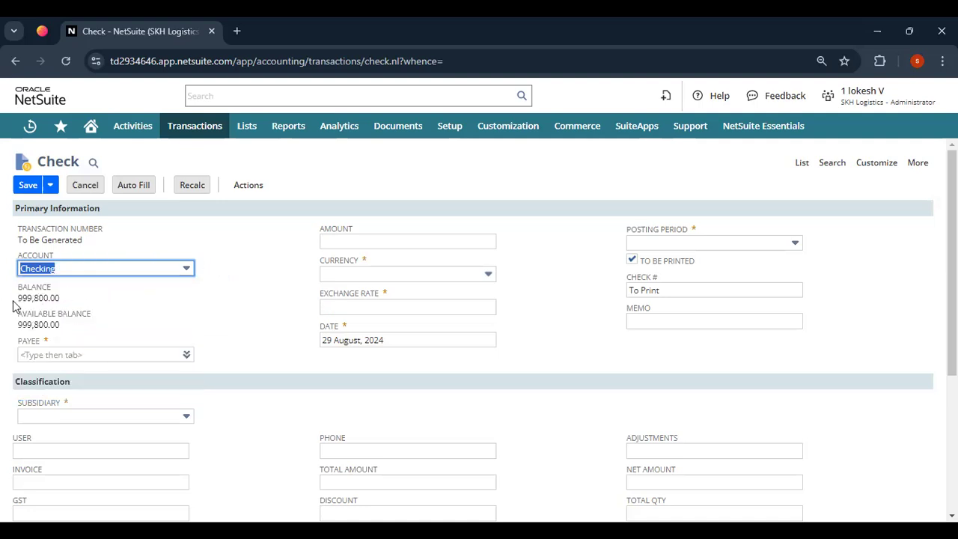
{"action": "left_click_drag", "start_coordinate": [17, 300], "coordinate": [63, 298]}
{"action": "left_click", "coordinate": [67, 299]}
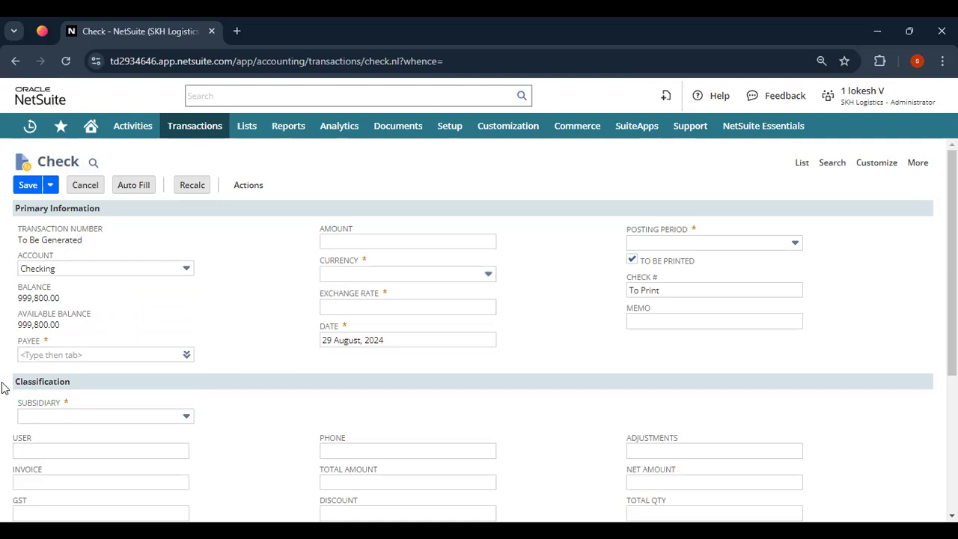
Browse the payee list and choose the signed-in administrator's entry as the check's payee
{"action": "left_click", "coordinate": [178, 374]}
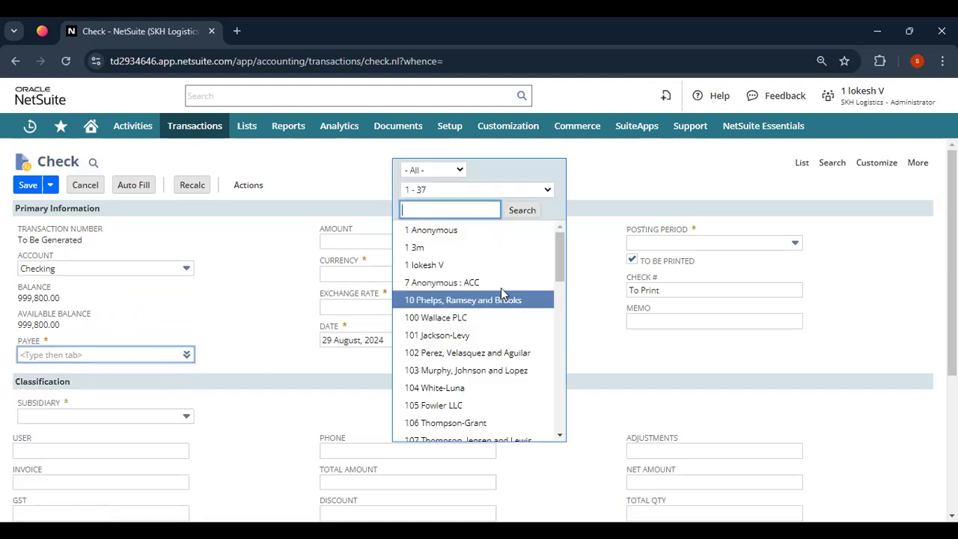
{"action": "scroll", "coordinate": [494, 303], "scroll_direction": "down", "scroll_amount": 5}
{"action": "scroll", "coordinate": [492, 303], "scroll_direction": "down", "scroll_amount": 4}
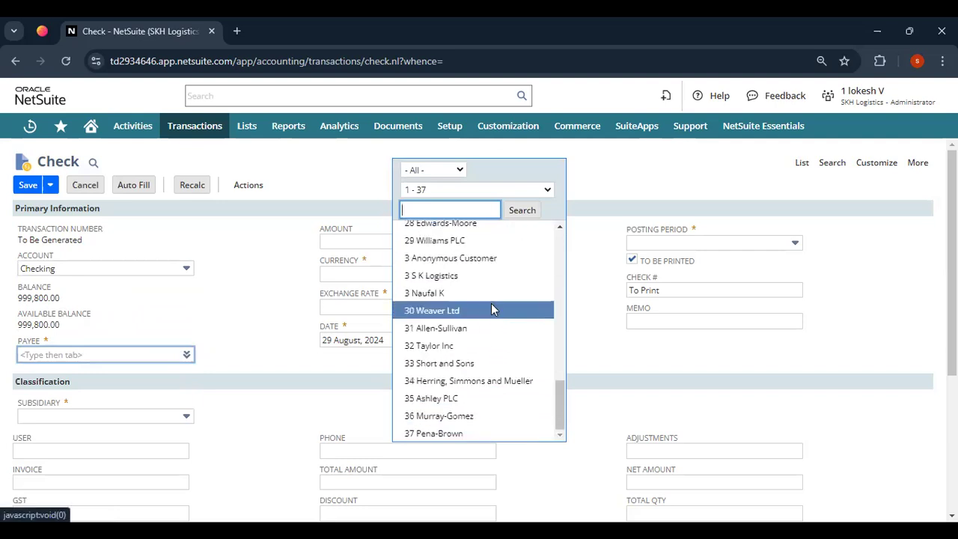
{"action": "scroll", "coordinate": [462, 345], "scroll_direction": "up", "scroll_amount": 3}
{"action": "scroll", "coordinate": [461, 346], "scroll_direction": "up", "scroll_amount": 10}
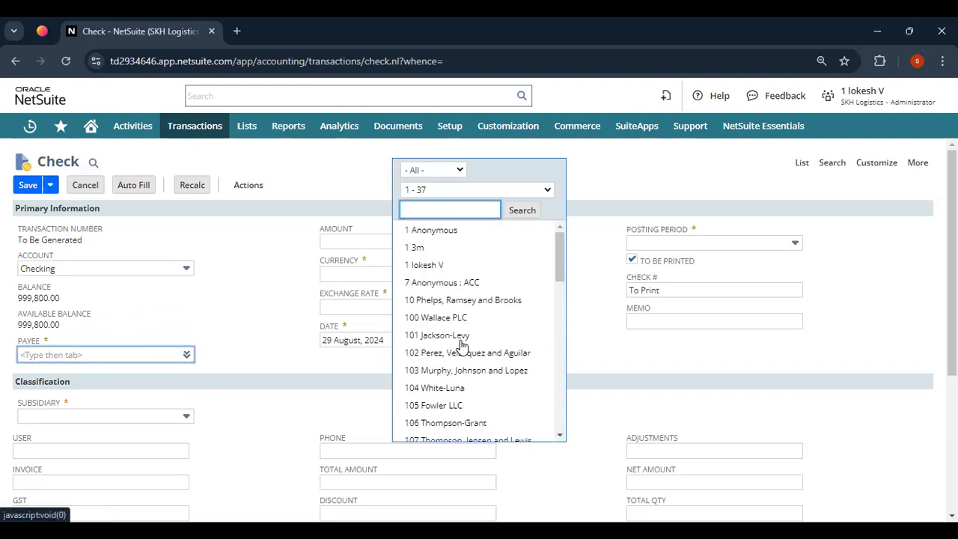
{"action": "left_click", "coordinate": [452, 267]}
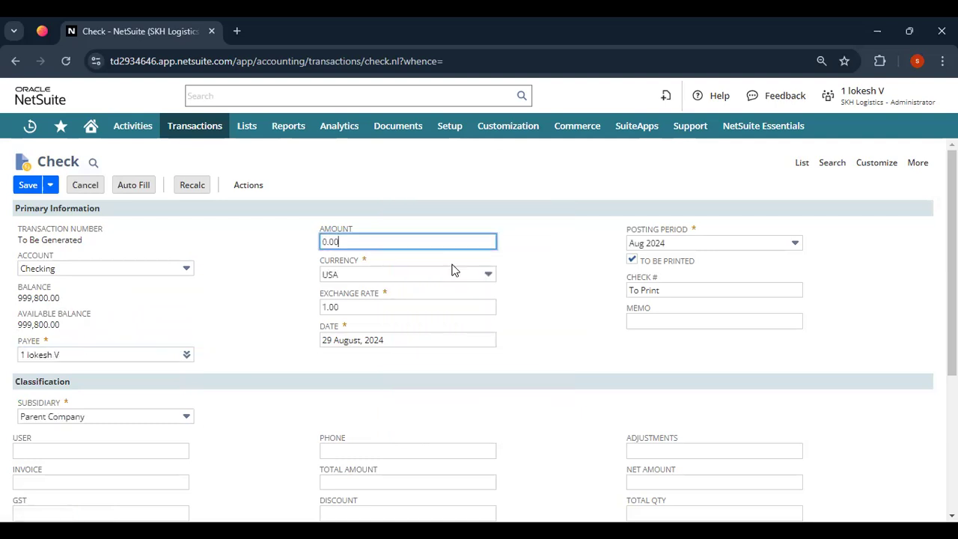
Enter 500 as the check's amount in the primary information
{"action": "scroll", "coordinate": [169, 312], "scroll_direction": "down", "scroll_amount": 4}
{"action": "scroll", "coordinate": [174, 308], "scroll_direction": "up", "scroll_amount": 4}
{"action": "left_click", "coordinate": [346, 244]}
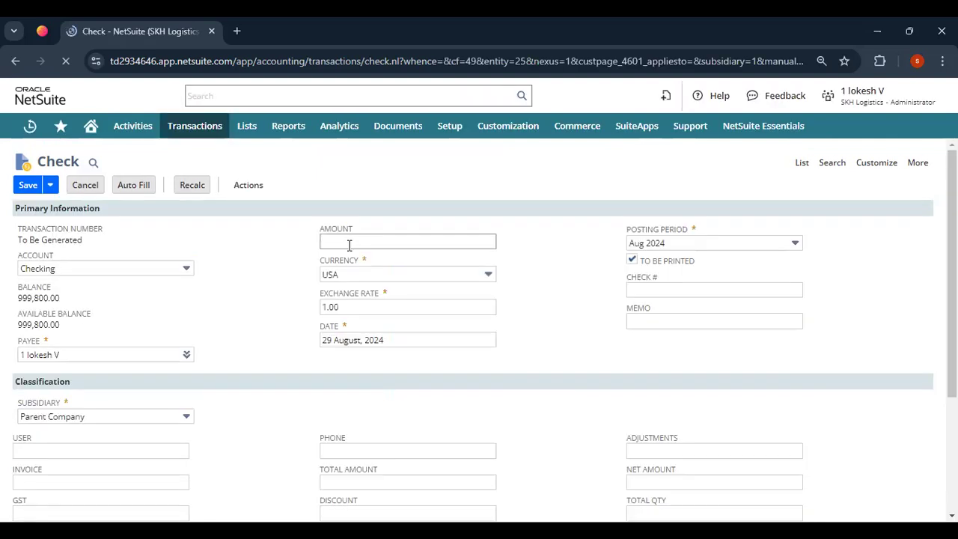
{"action": "left_click", "coordinate": [349, 245]}
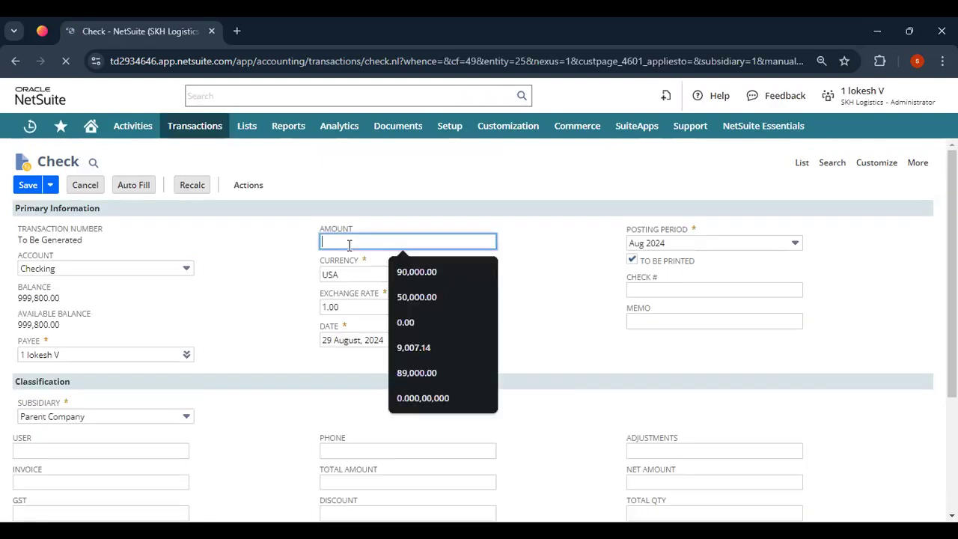
{"action": "type", "text": "500"}
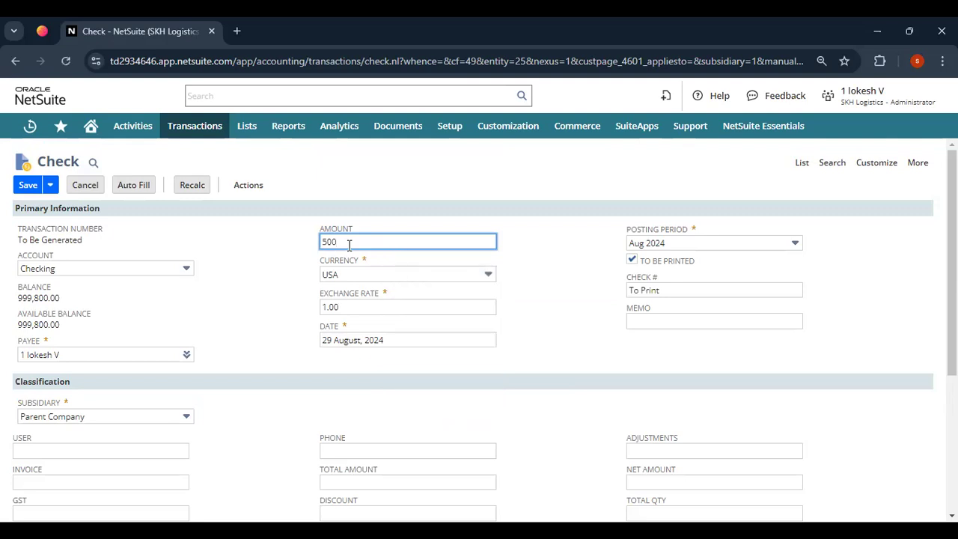
{"action": "left_click", "coordinate": [379, 271]}
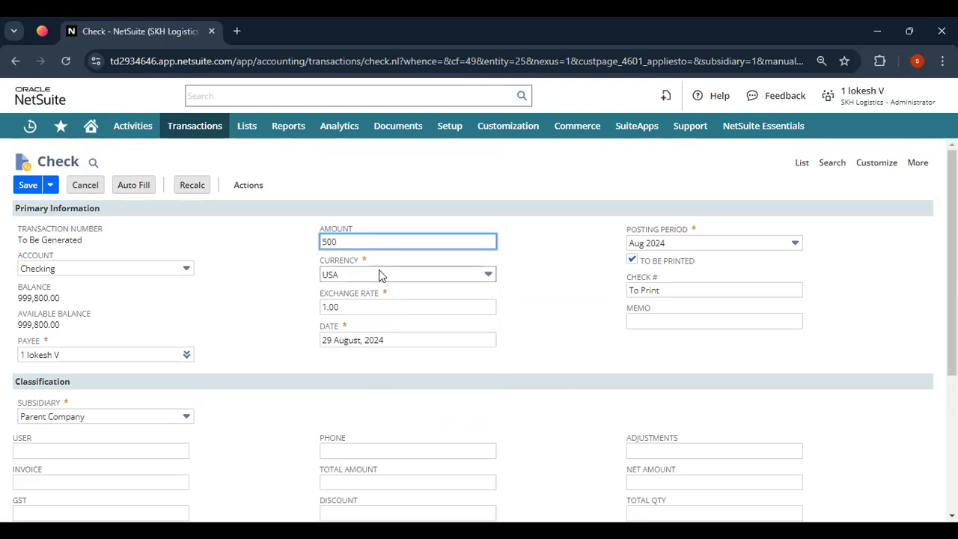
{"action": "left_click", "coordinate": [379, 271]}
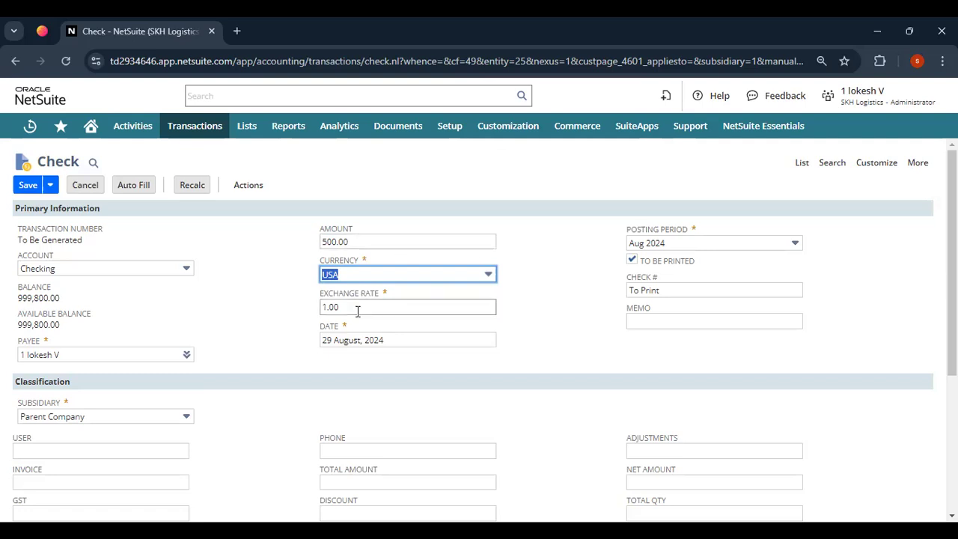
Choose Parent Company as the check's subsidiary in the classification section
{"action": "scroll", "coordinate": [397, 333], "scroll_direction": "down", "scroll_amount": 3}
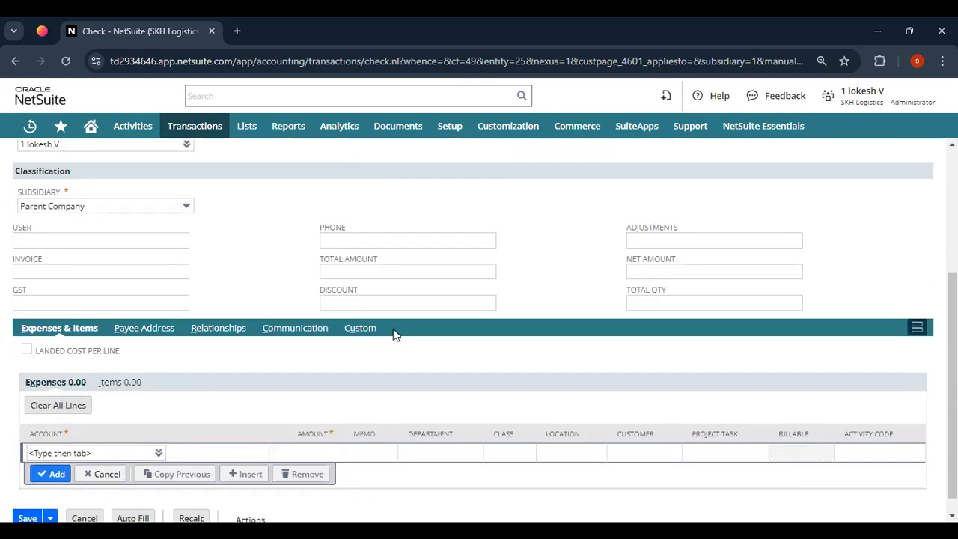
{"action": "left_click", "coordinate": [156, 212]}
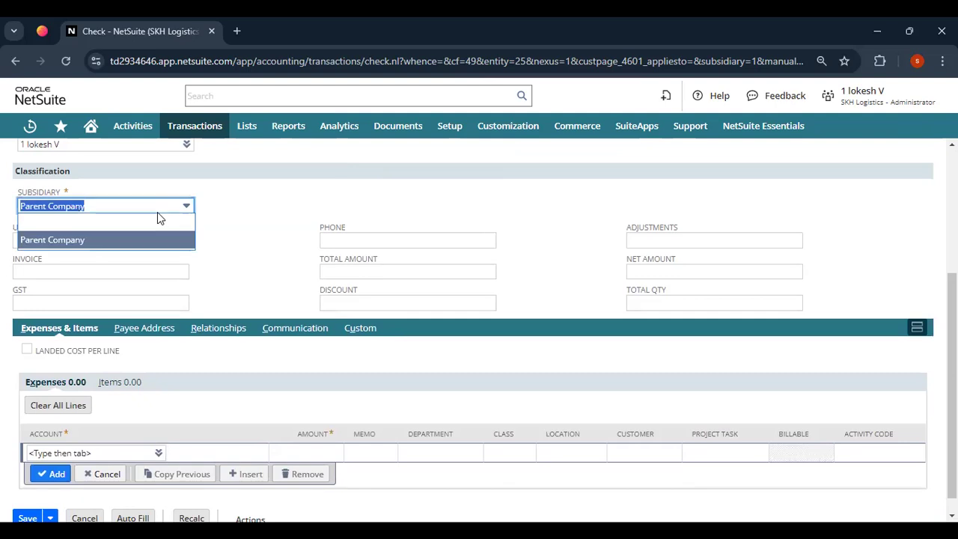
{"action": "scroll", "coordinate": [301, 190], "scroll_direction": "up", "scroll_amount": 1}
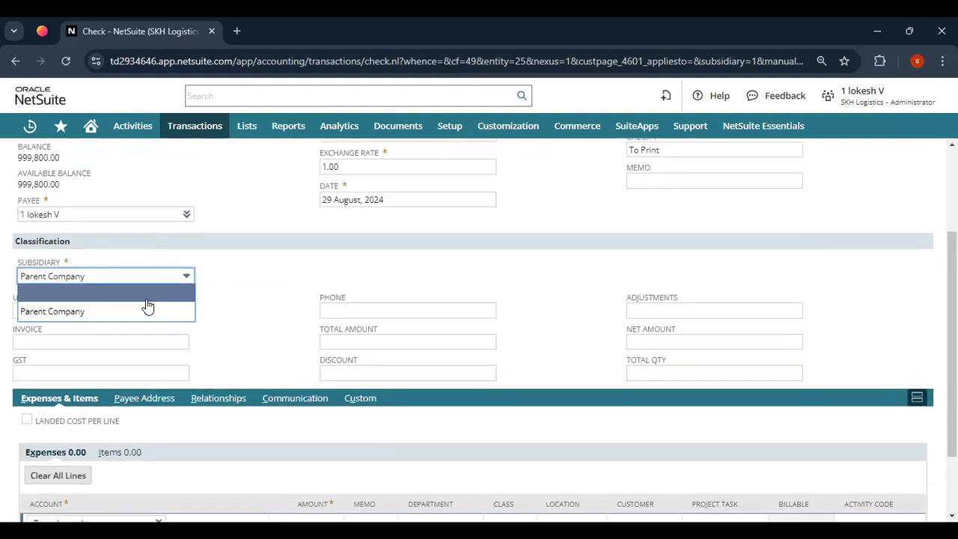
{"action": "left_click", "coordinate": [153, 313]}
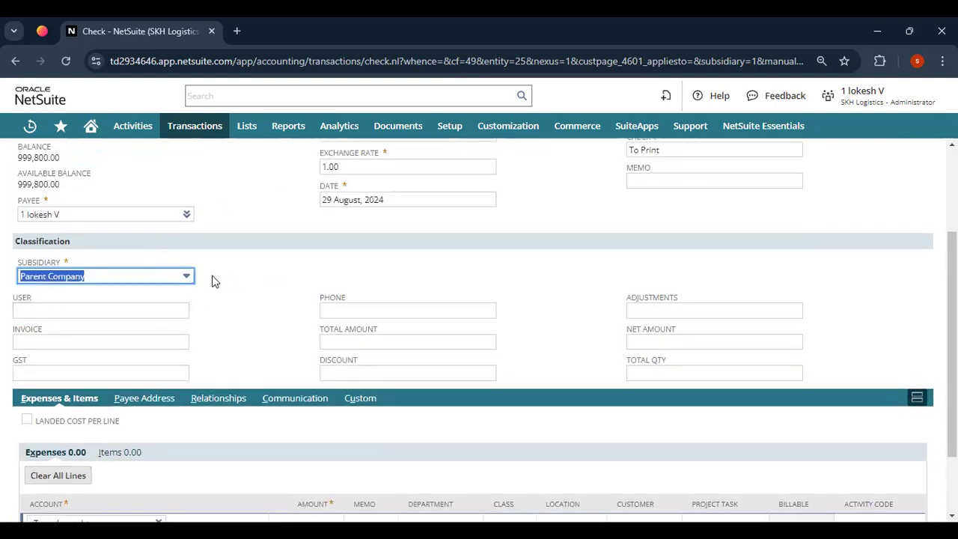
{"action": "scroll", "coordinate": [236, 268], "scroll_direction": "up", "scroll_amount": 2}
{"action": "scroll", "coordinate": [236, 267], "scroll_direction": "down", "scroll_amount": 2}
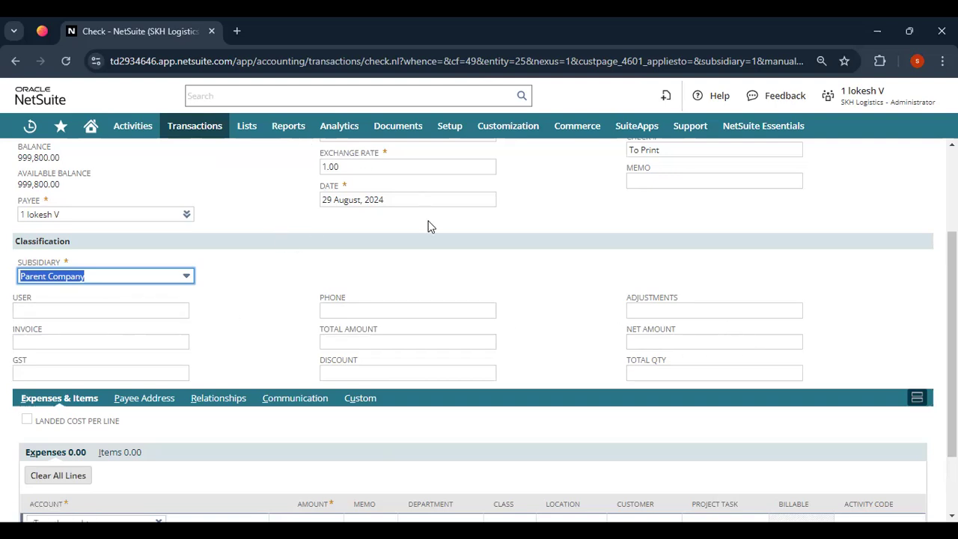
Search the expense accounts for "office", choose Office Expense, and add it as an expense line with the amount 500.00
{"action": "scroll", "coordinate": [300, 256], "scroll_direction": "down", "scroll_amount": 2}
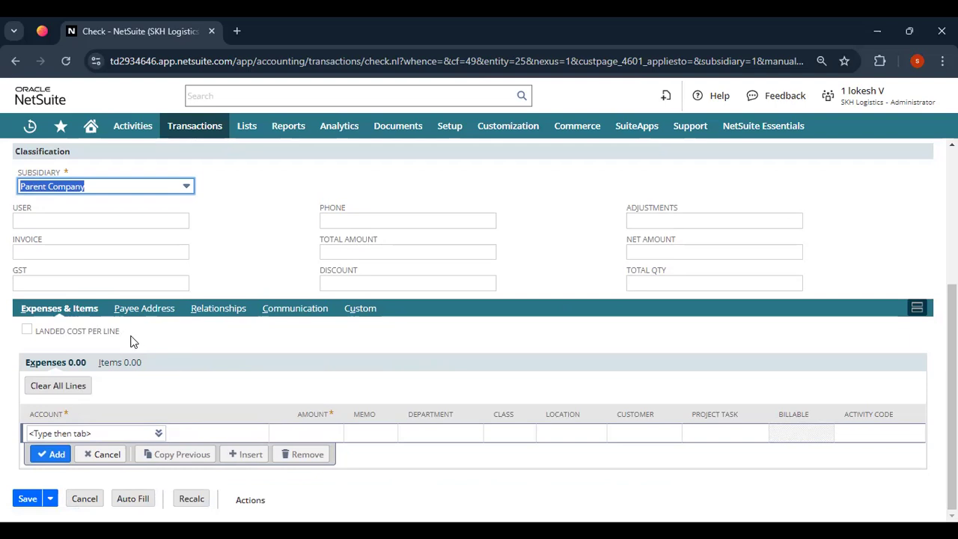
{"action": "left_click", "coordinate": [158, 435]}
{"action": "left_click", "coordinate": [150, 418]}
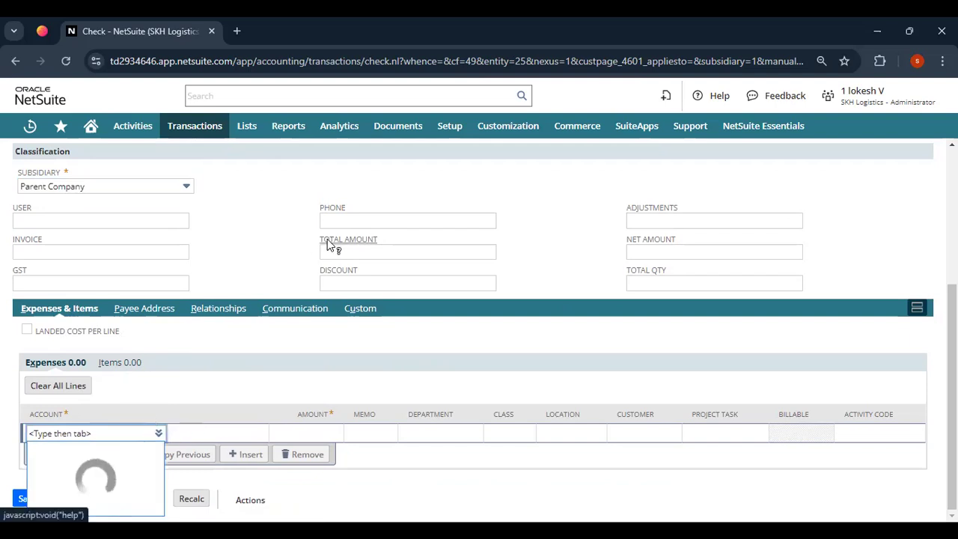
{"action": "type", "text": "office e"}
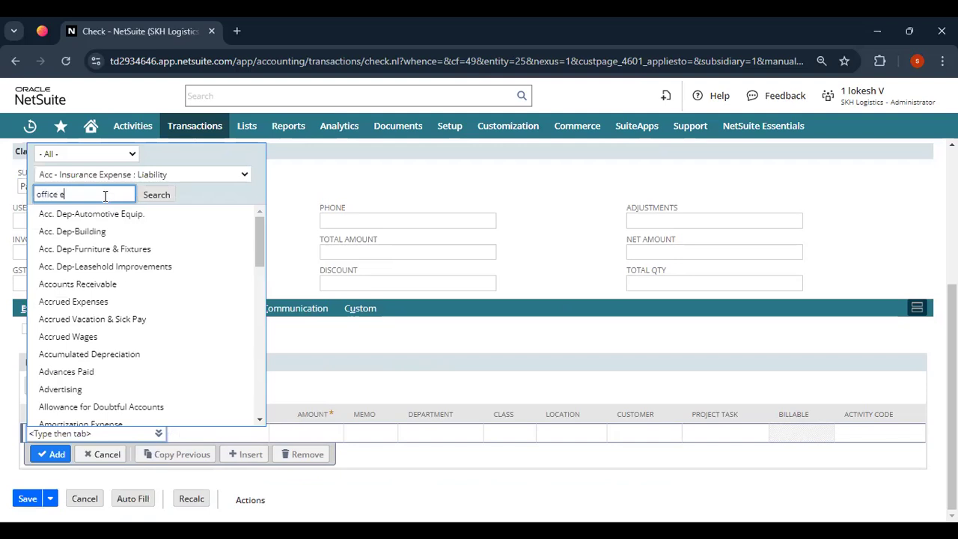
{"action": "key", "text": "BackSpace"}
{"action": "key", "text": "Return"}
{"action": "left_click", "coordinate": [69, 210]}
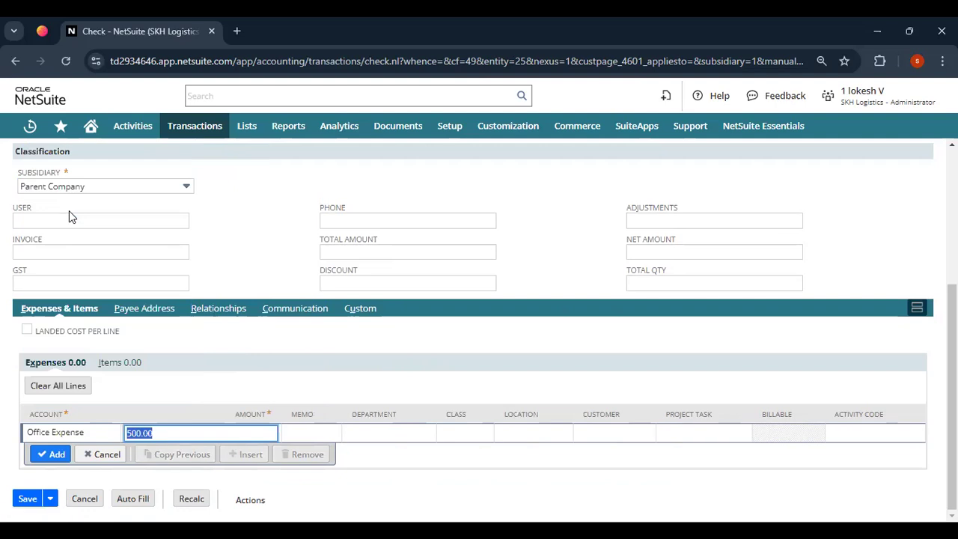
{"action": "scroll", "coordinate": [223, 439], "scroll_direction": "up", "scroll_amount": 3}
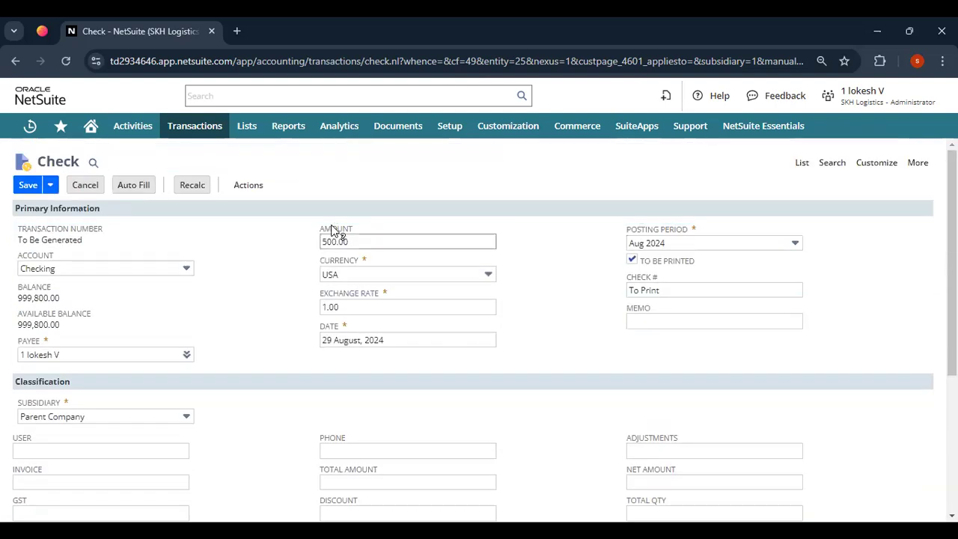
{"action": "scroll", "coordinate": [304, 285], "scroll_direction": "down", "scroll_amount": 3}
{"action": "scroll", "coordinate": [301, 299], "scroll_direction": "down", "scroll_amount": 1}
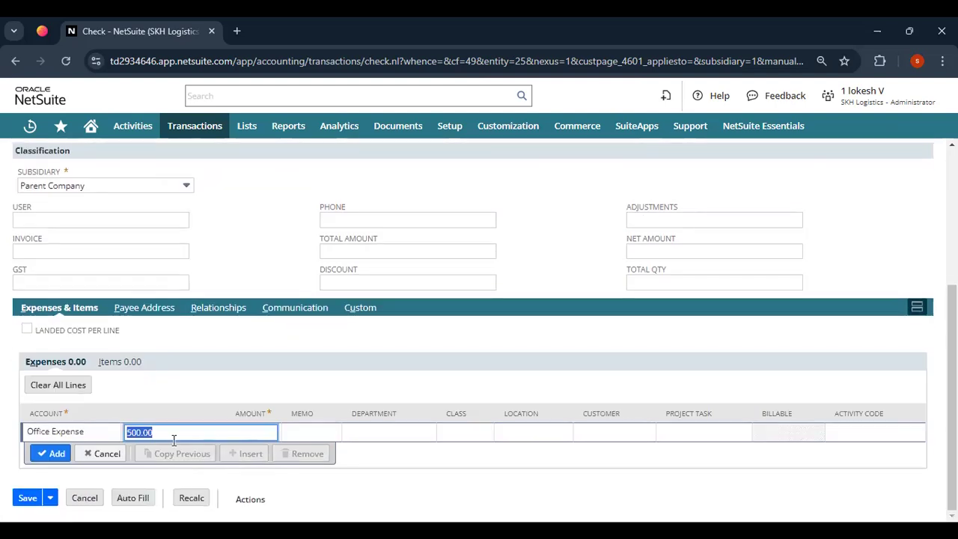
{"action": "left_click", "coordinate": [50, 456]}
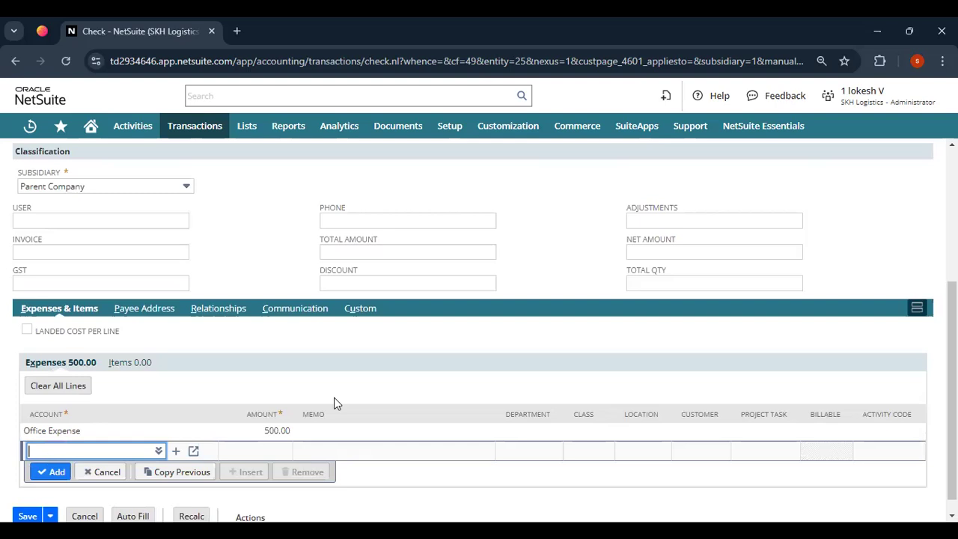
Enter 190 as the memo in the check's primary information
{"action": "scroll", "coordinate": [267, 327], "scroll_direction": "down", "scroll_amount": 1}
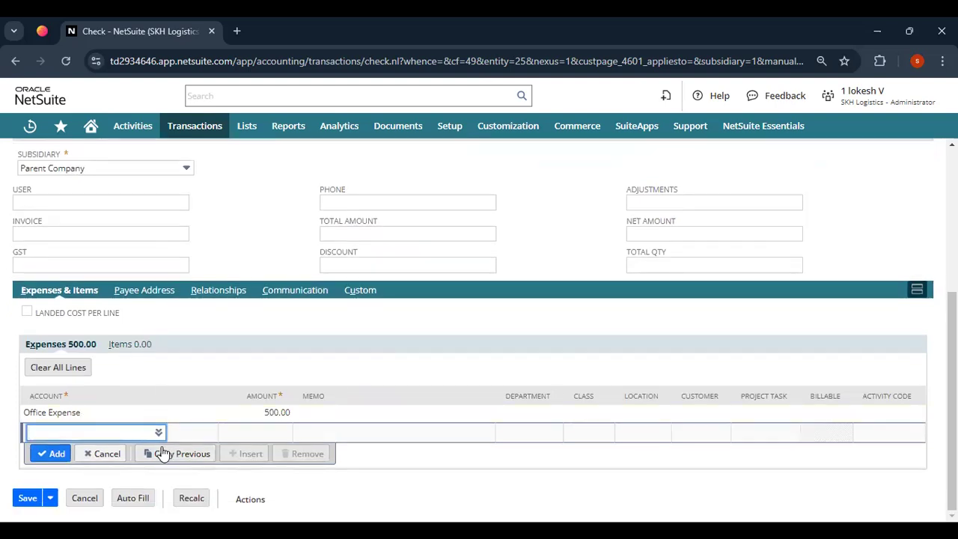
{"action": "scroll", "coordinate": [637, 417], "scroll_direction": "up", "scroll_amount": 3}
{"action": "left_click", "coordinate": [648, 320]}
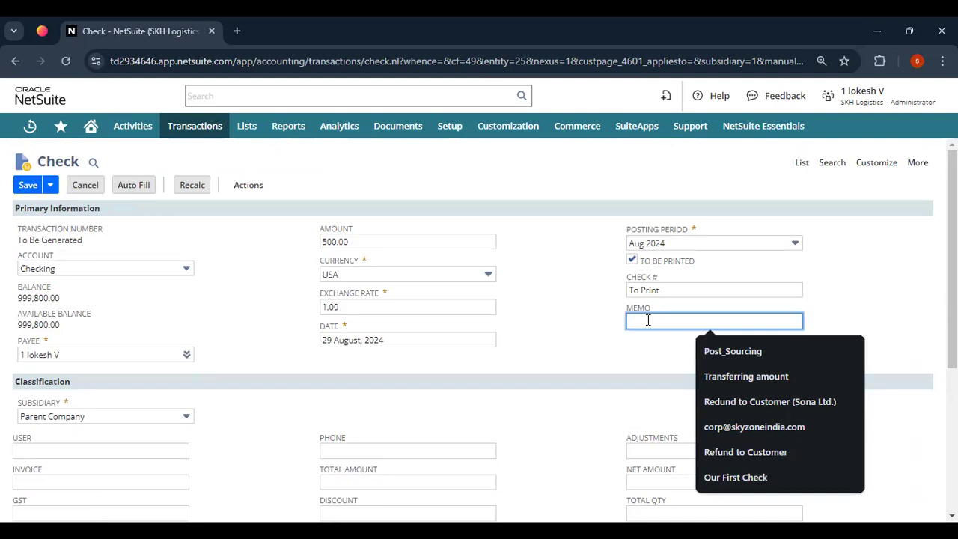
{"action": "type", "text": "190"}
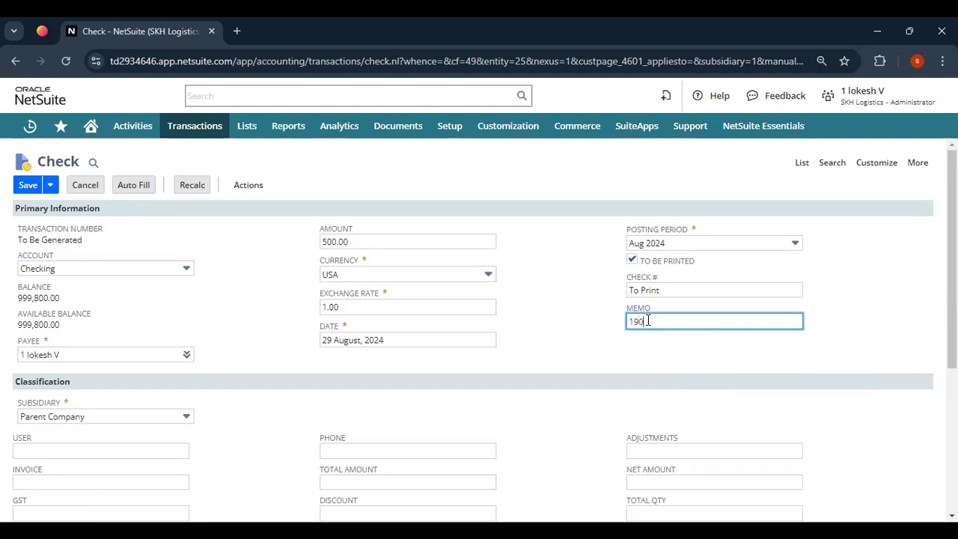
Save the check after reviewing its entries, and view the saved record's expense line
{"action": "scroll", "coordinate": [336, 357], "scroll_direction": "down", "scroll_amount": 3}
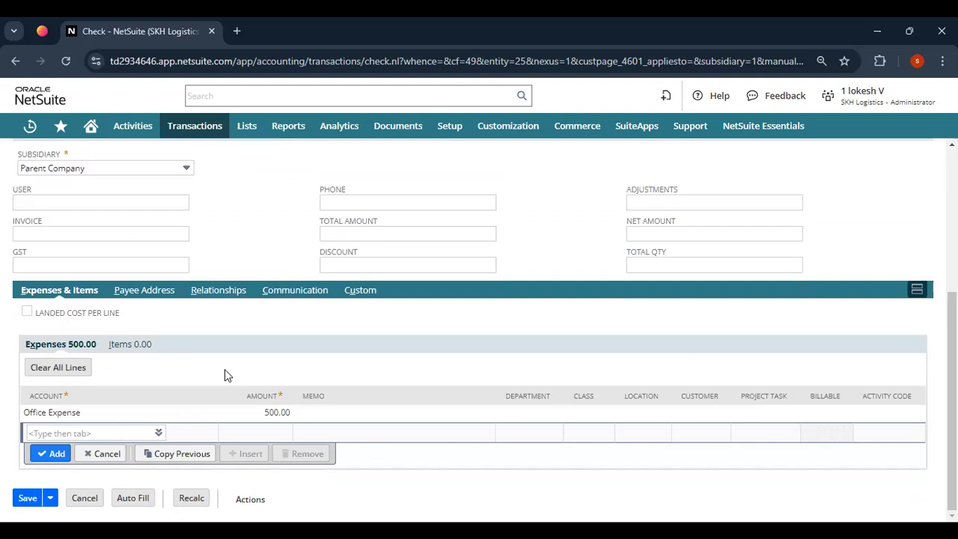
{"action": "scroll", "coordinate": [7, 363], "scroll_direction": "up", "scroll_amount": 5}
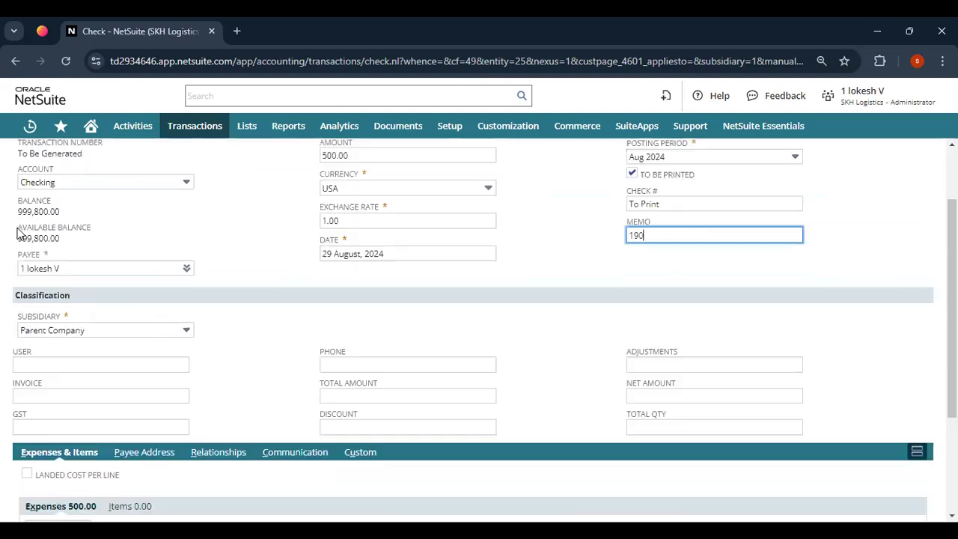
{"action": "left_click", "coordinate": [30, 186]}
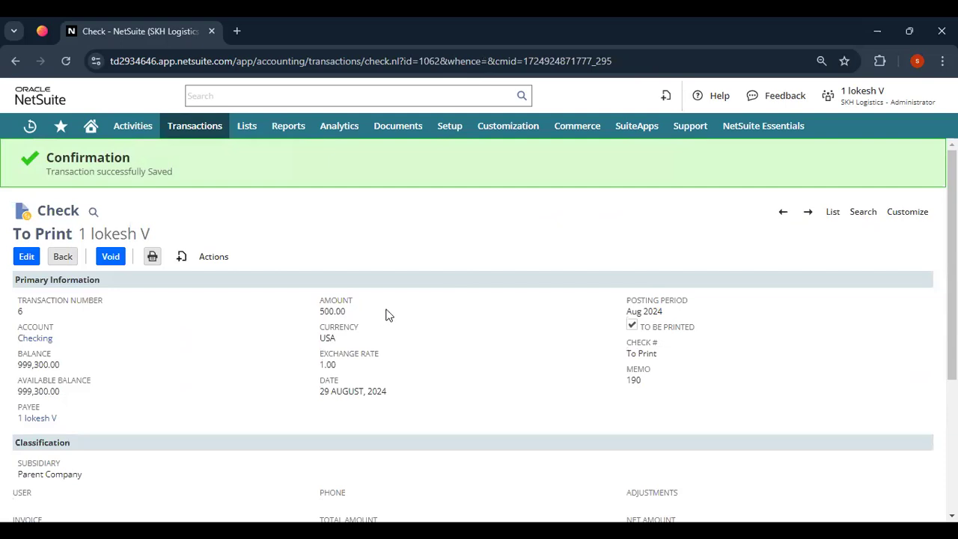
{"action": "scroll", "coordinate": [424, 324], "scroll_direction": "down", "scroll_amount": 3}
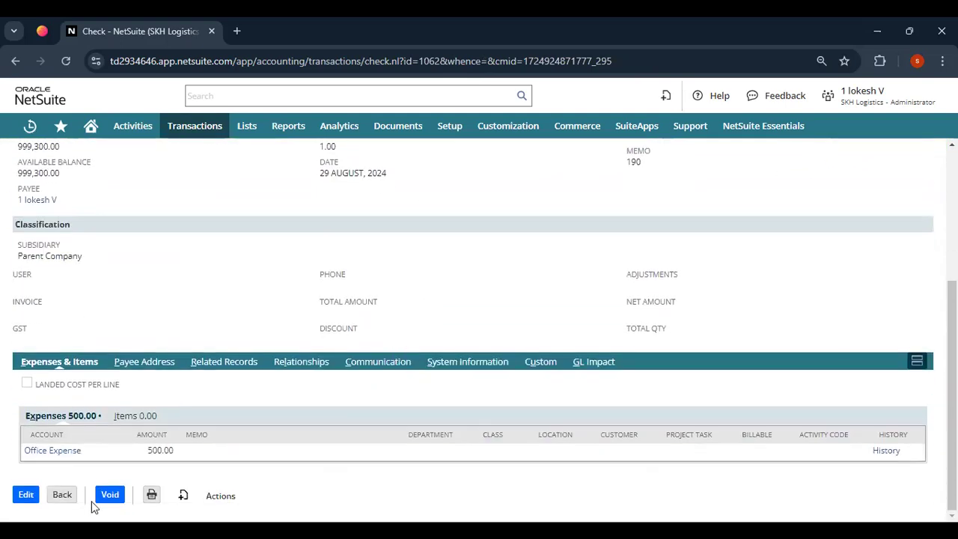
Compare the saved check's amount in the primary information with the amount on its Office Expense line
{"action": "scroll", "coordinate": [205, 188], "scroll_direction": "up", "scroll_amount": 3}
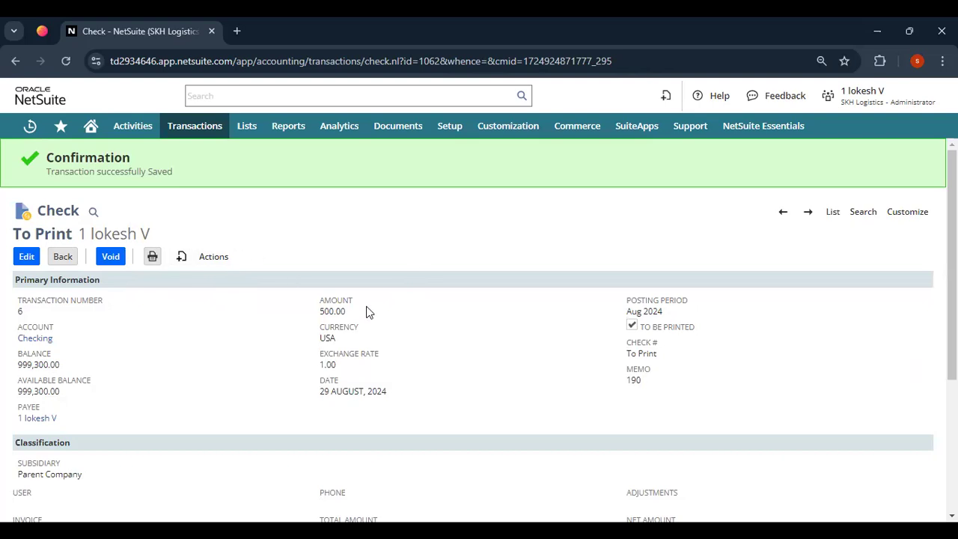
{"action": "left_click_drag", "start_coordinate": [370, 306], "coordinate": [313, 308]}
{"action": "scroll", "coordinate": [500, 331], "scroll_direction": "down", "scroll_amount": 3}
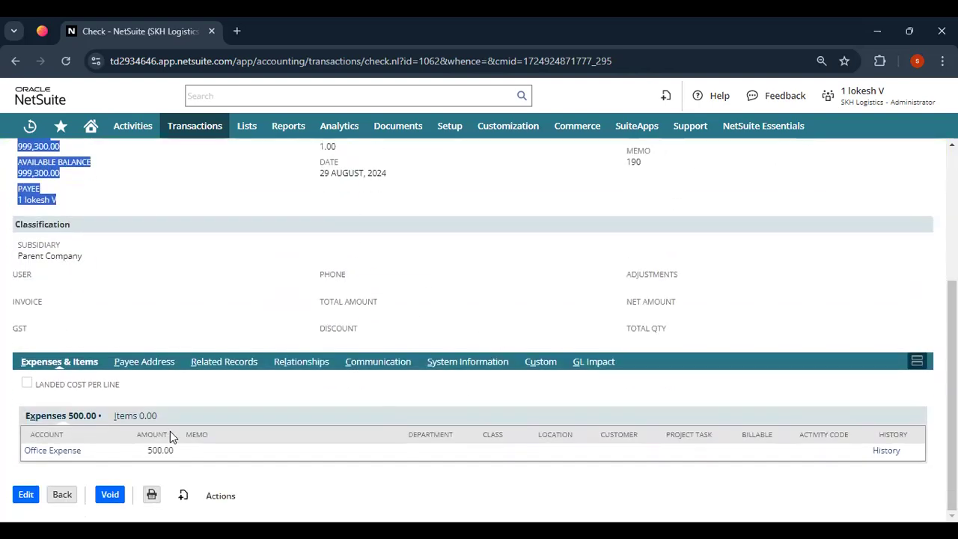
{"action": "double_click", "coordinate": [160, 450]}
{"action": "scroll", "coordinate": [458, 343], "scroll_direction": "up", "scroll_amount": 3}
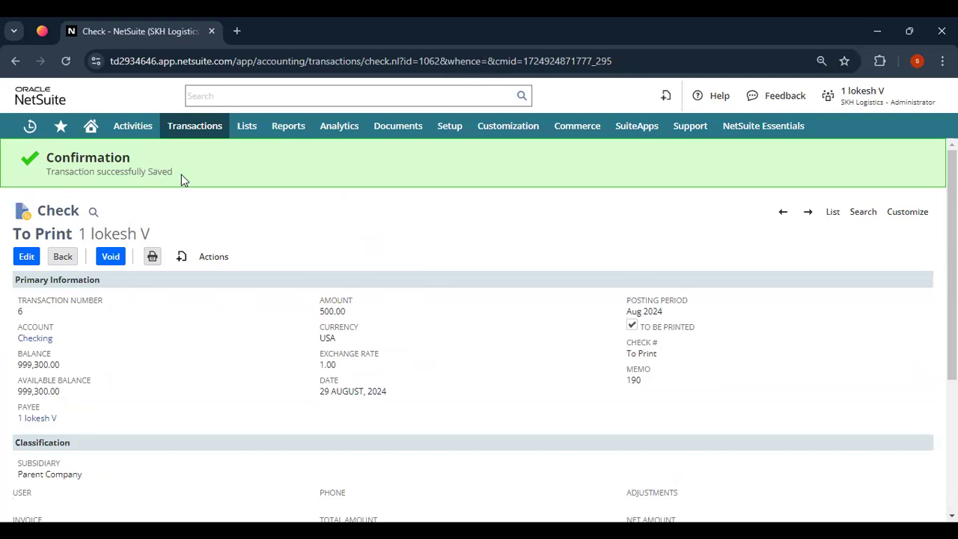
Review the saved check's primary information, checking the bank account and its balance
{"action": "scroll", "coordinate": [171, 207], "scroll_direction": "down", "scroll_amount": 3}
{"action": "scroll", "coordinate": [154, 214], "scroll_direction": "up", "scroll_amount": 3}
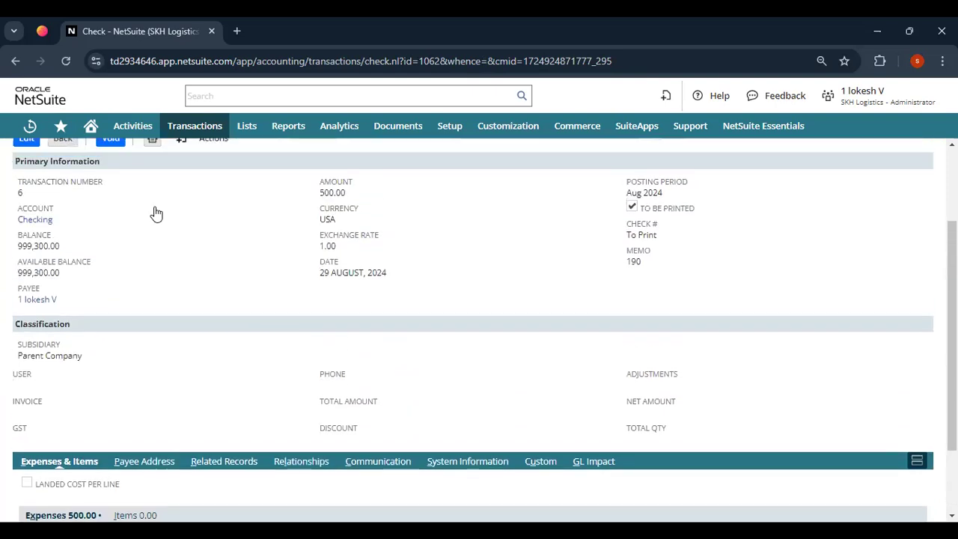
{"action": "left_click_drag", "start_coordinate": [85, 234], "coordinate": [167, 237]}
{"action": "left_click", "coordinate": [172, 238]}
{"action": "left_click_drag", "start_coordinate": [39, 214], "coordinate": [93, 212]}
{"action": "left_click", "coordinate": [181, 215]}
{"action": "scroll", "coordinate": [273, 235], "scroll_direction": "down", "scroll_amount": 2}
{"action": "scroll", "coordinate": [267, 247], "scroll_direction": "up", "scroll_amount": 2}
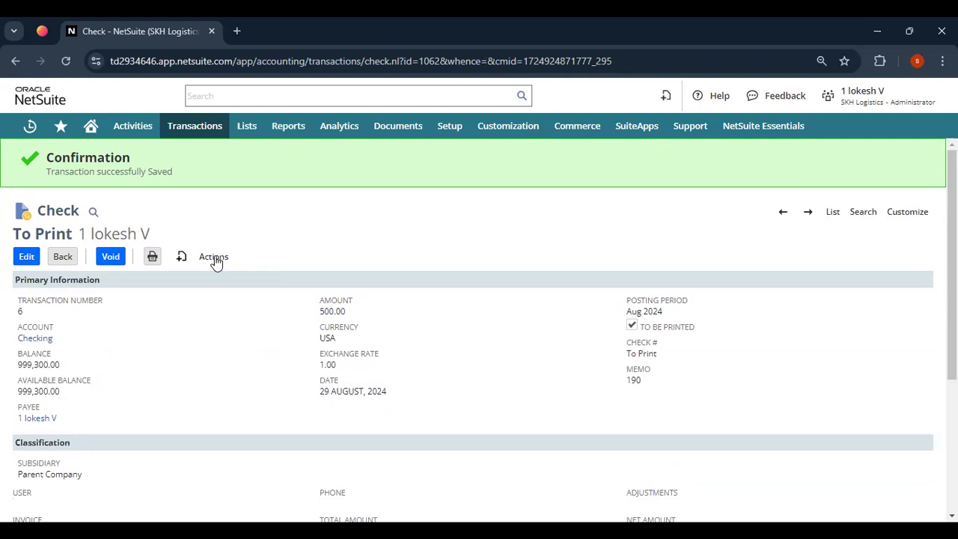
Open the check's printable GL Impact report, and return to the check record
{"action": "left_click", "coordinate": [153, 258]}
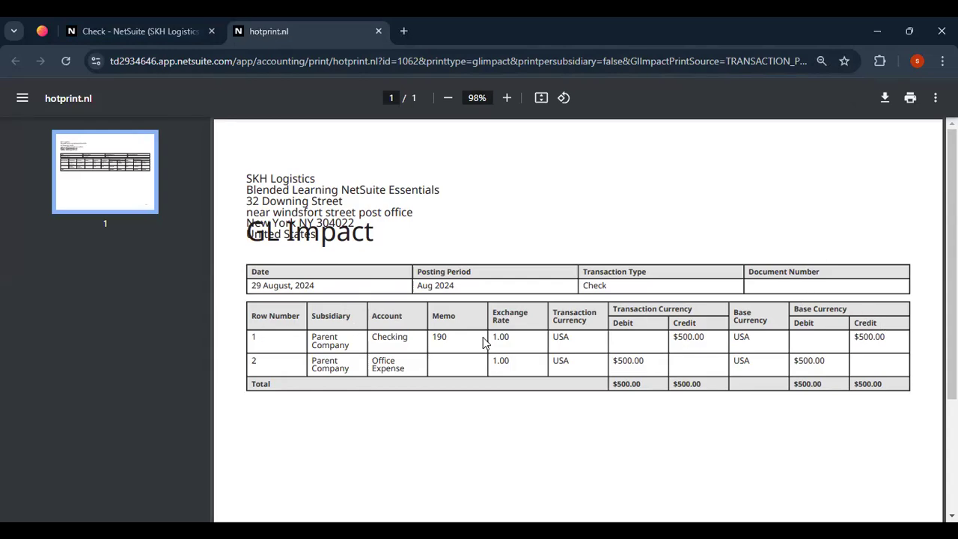
{"action": "left_click", "coordinate": [156, 28]}
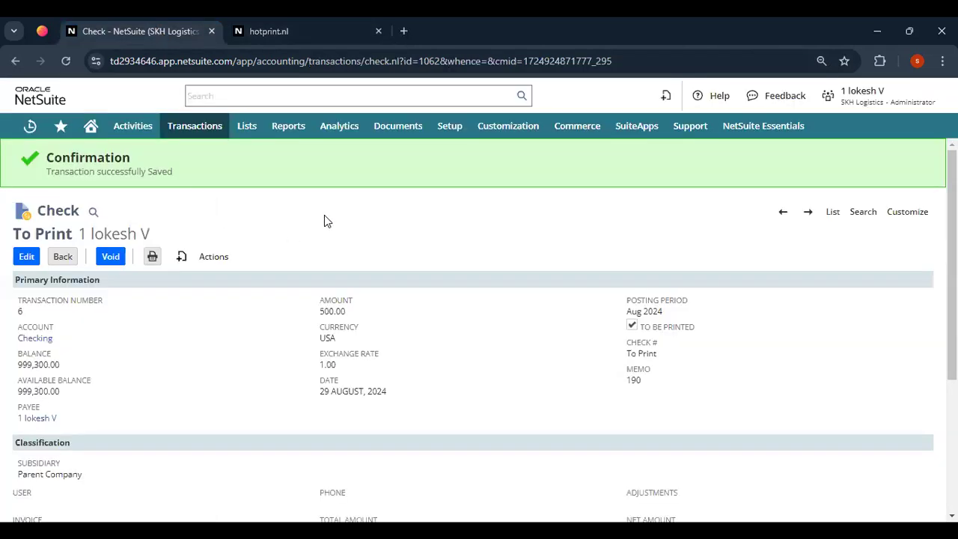
Start a copy of the saved check, and cancel the copy without saving it
{"action": "mouse_move", "coordinate": [213, 257]}
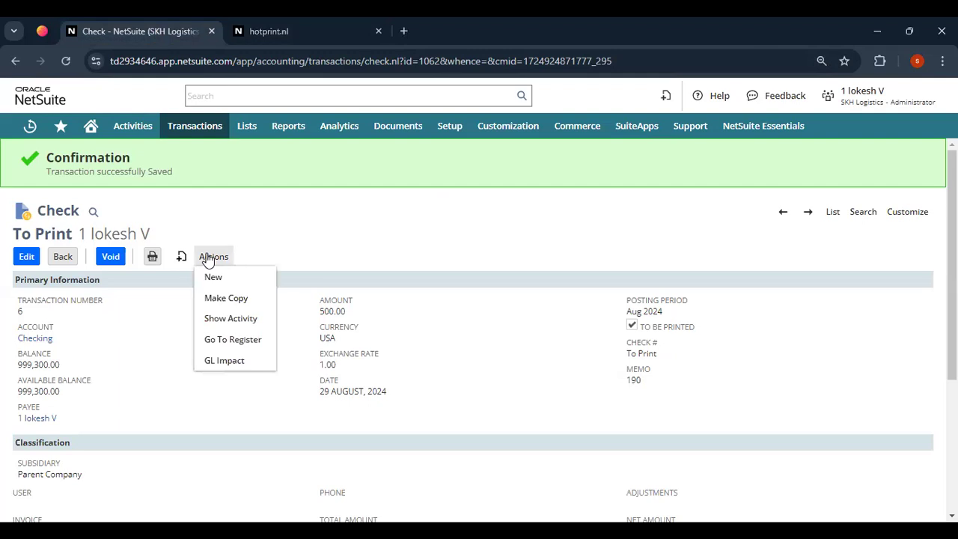
{"action": "left_click", "coordinate": [229, 303]}
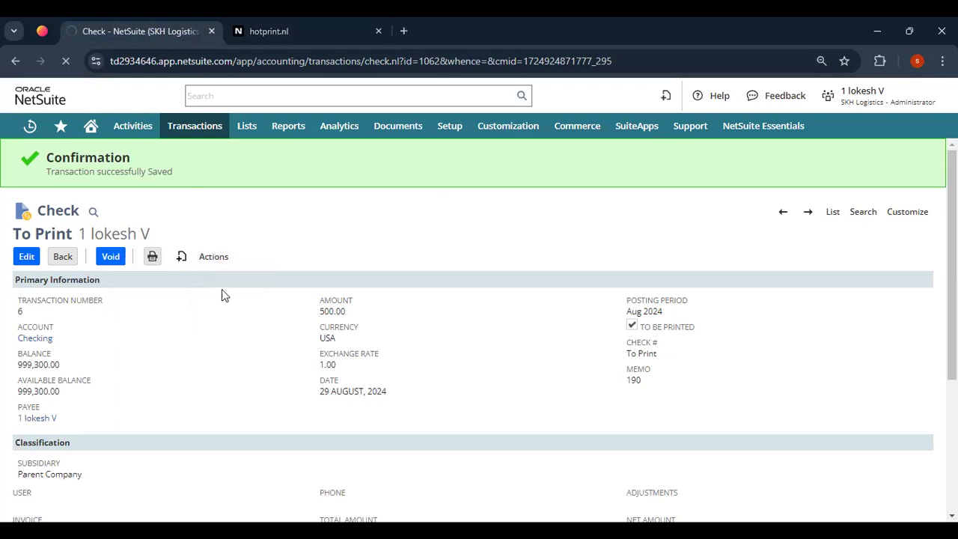
{"action": "mouse_move", "coordinate": [221, 256]}
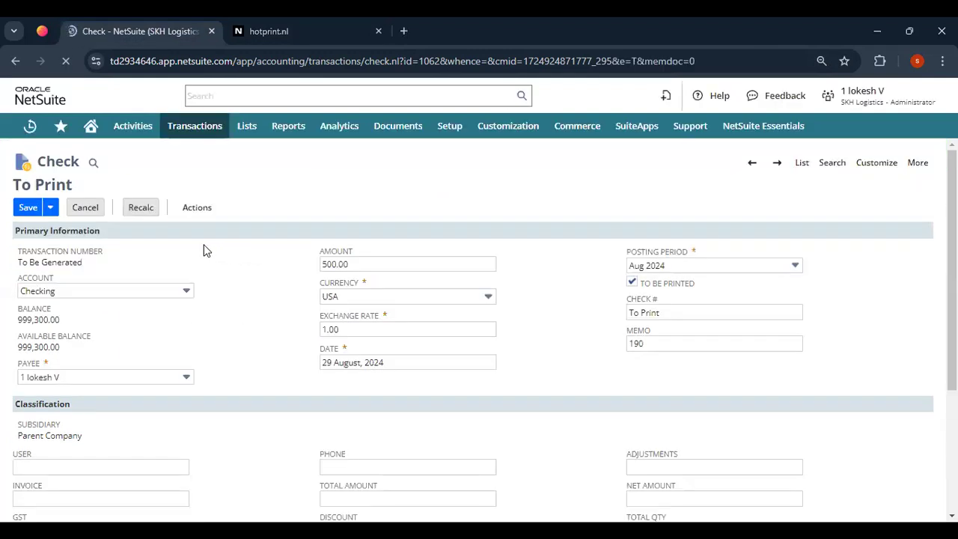
{"action": "left_click", "coordinate": [83, 210]}
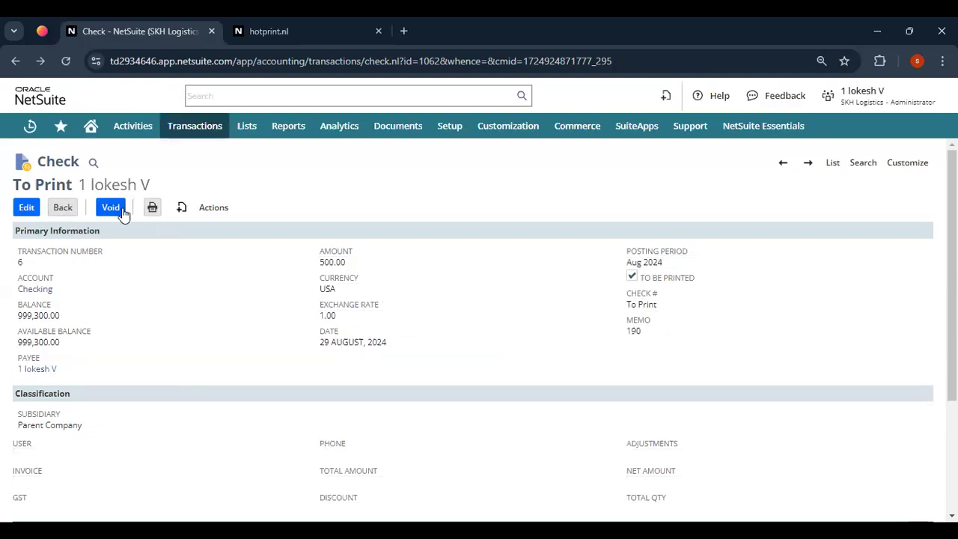
Show the activity of the saved check
{"action": "mouse_move", "coordinate": [180, 217]}
{"action": "mouse_move", "coordinate": [210, 220]}
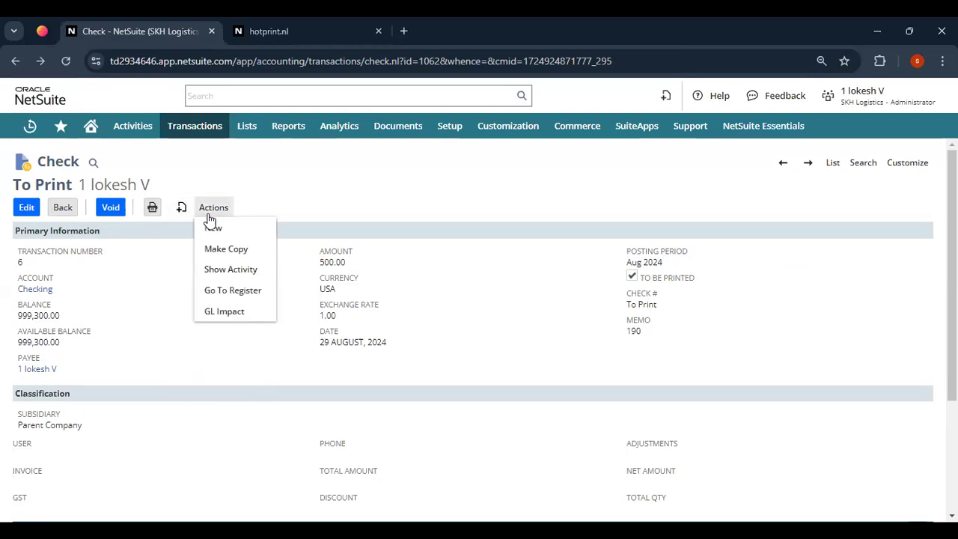
{"action": "left_click", "coordinate": [246, 271]}
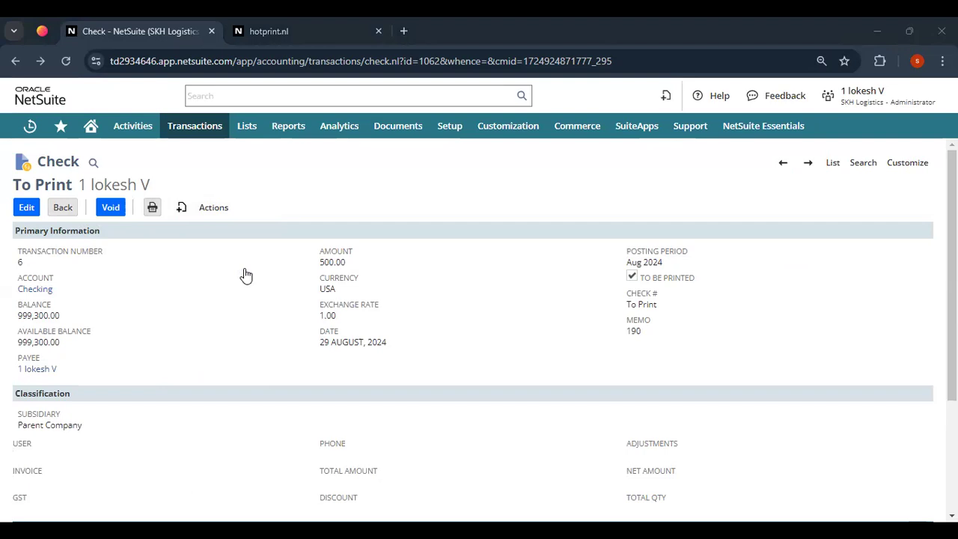
View the check in the Checking account register, open its 29 August, 2024 payment entry, and return to the check record
{"action": "left_click", "coordinate": [222, 208]}
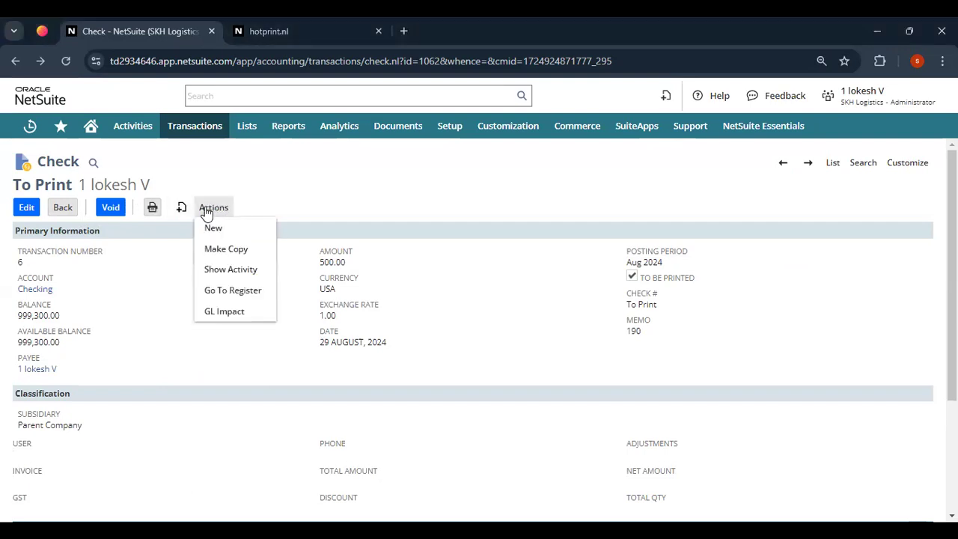
{"action": "left_click", "coordinate": [216, 296]}
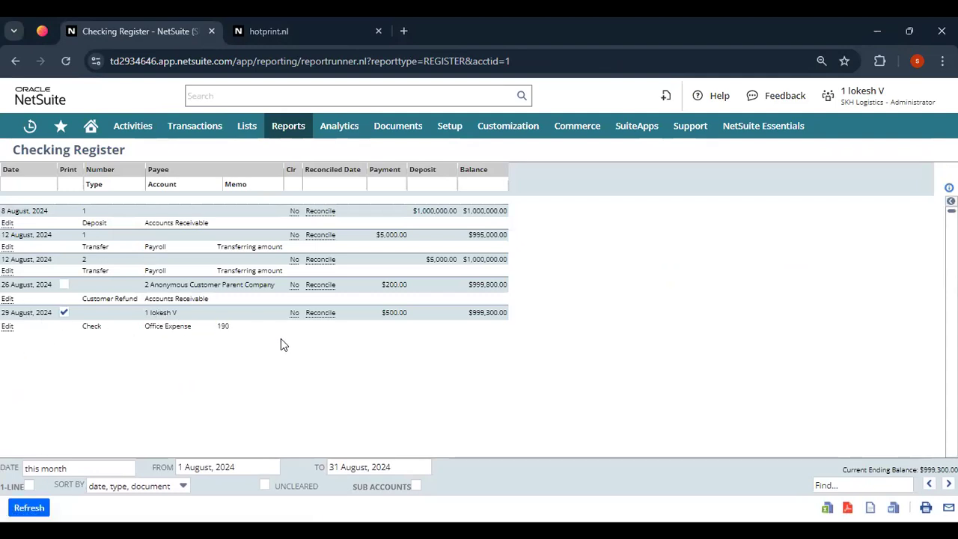
{"action": "left_click", "coordinate": [395, 315]}
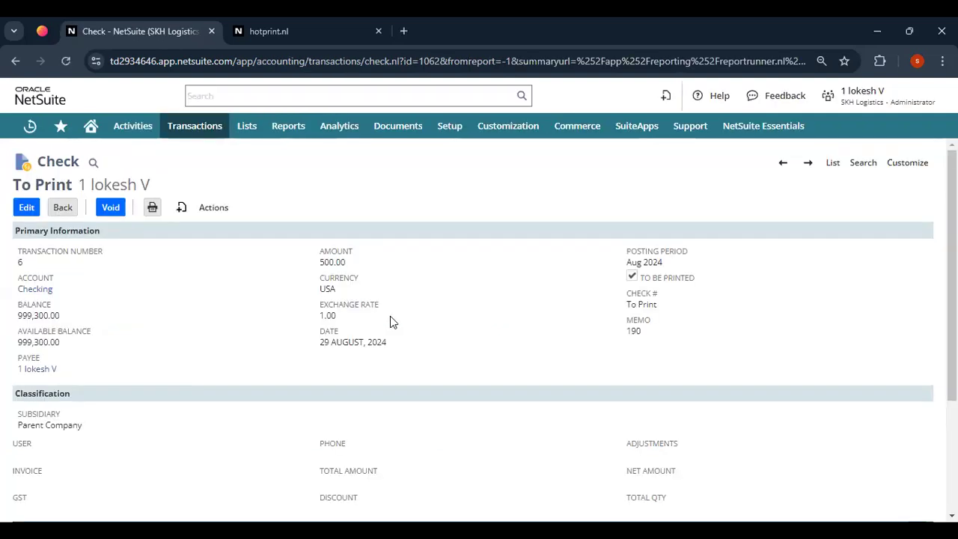
{"action": "left_click", "coordinate": [65, 213]}
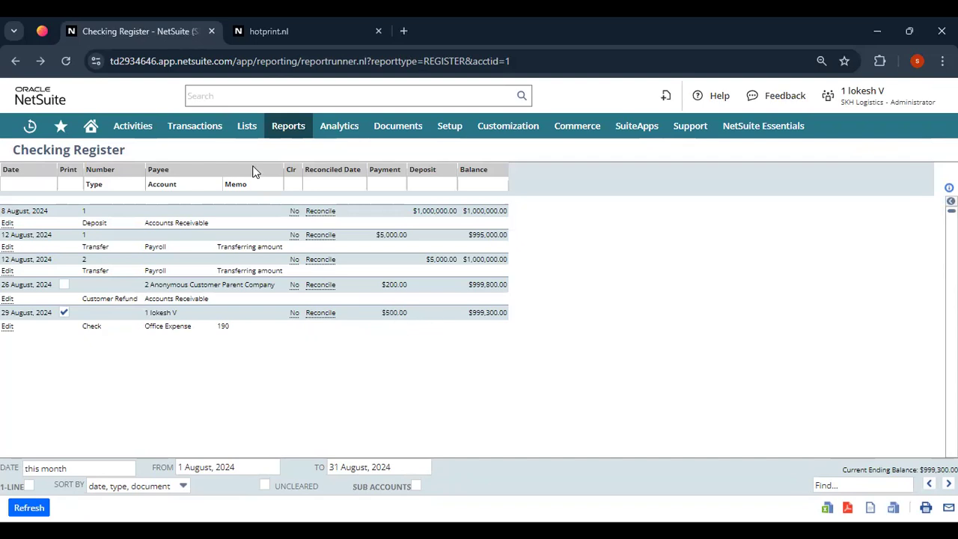
{"action": "left_click", "coordinate": [10, 67]}
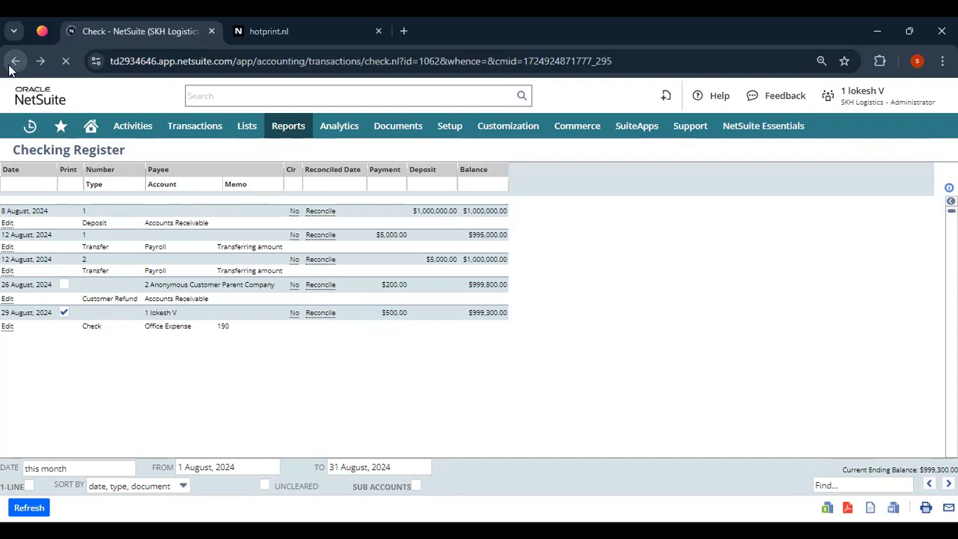
Examine the debit and credit postings and the payee name in the check's GL Impact, and return to the check record
{"action": "mouse_move", "coordinate": [213, 208]}
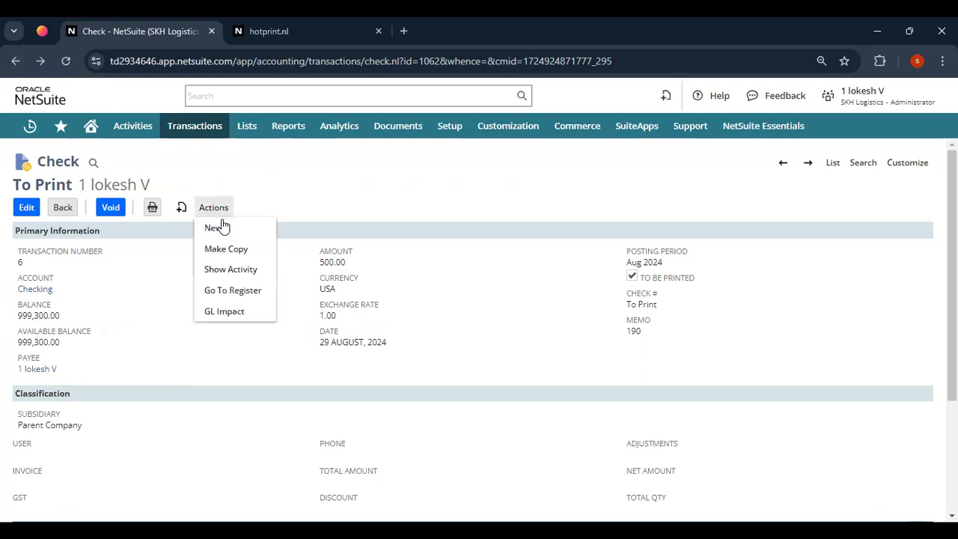
{"action": "left_click", "coordinate": [243, 313]}
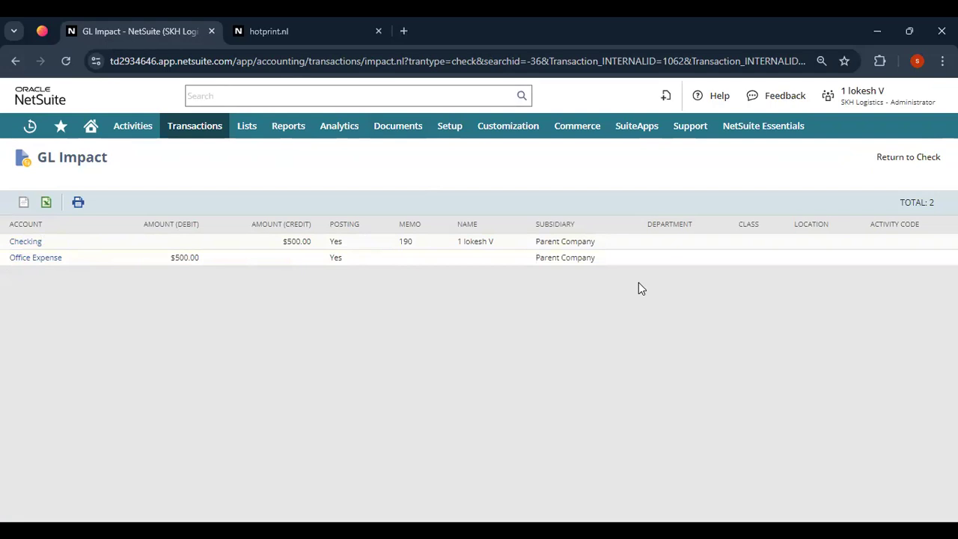
{"action": "left_click_drag", "start_coordinate": [457, 243], "coordinate": [502, 241]}
{"action": "left_click", "coordinate": [502, 209]}
{"action": "left_click", "coordinate": [15, 61]}
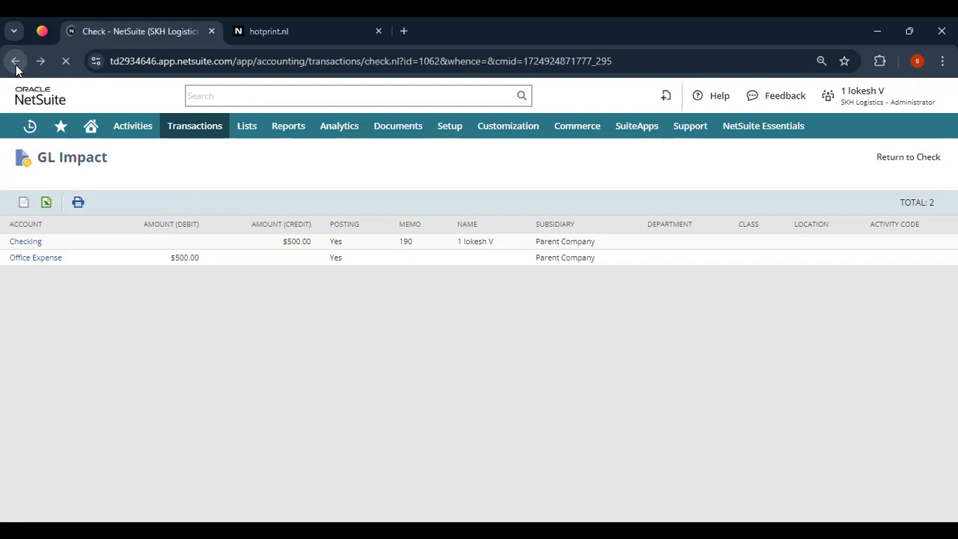